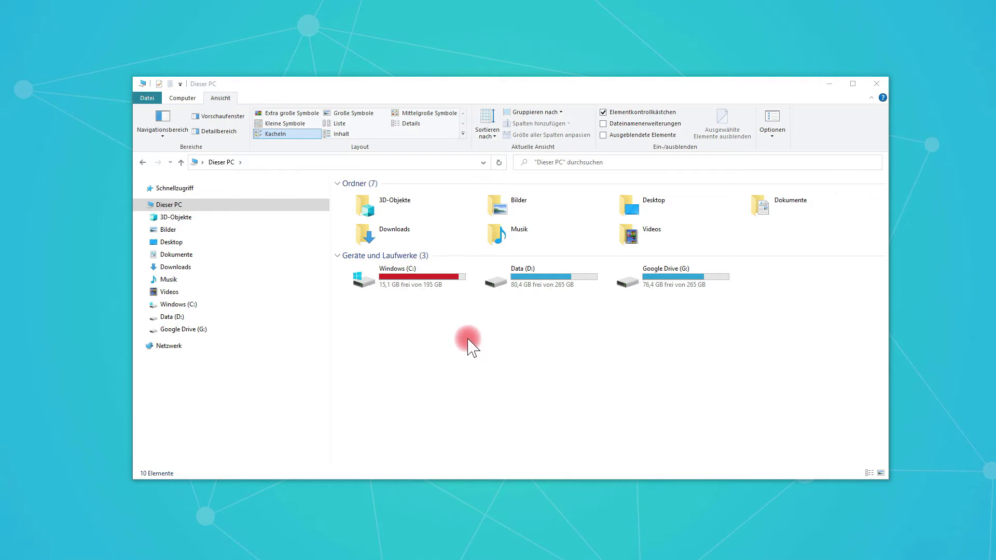
- Open the Windows (C:) drive and highlight the two Example Protocol files together with Example.channels
{"action": "double_click", "coordinate": [414, 286]}
{"action": "left_click", "coordinate": [378, 412]}
{"action": "left_click_drag", "start_coordinate": [378, 413], "coordinate": [360, 392]}
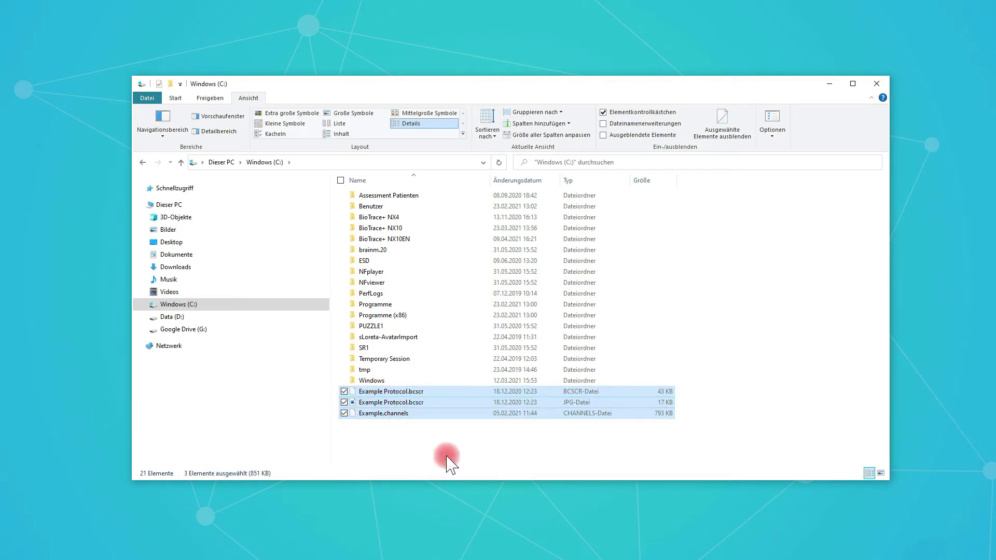
{"action": "left_click", "coordinate": [614, 432]}
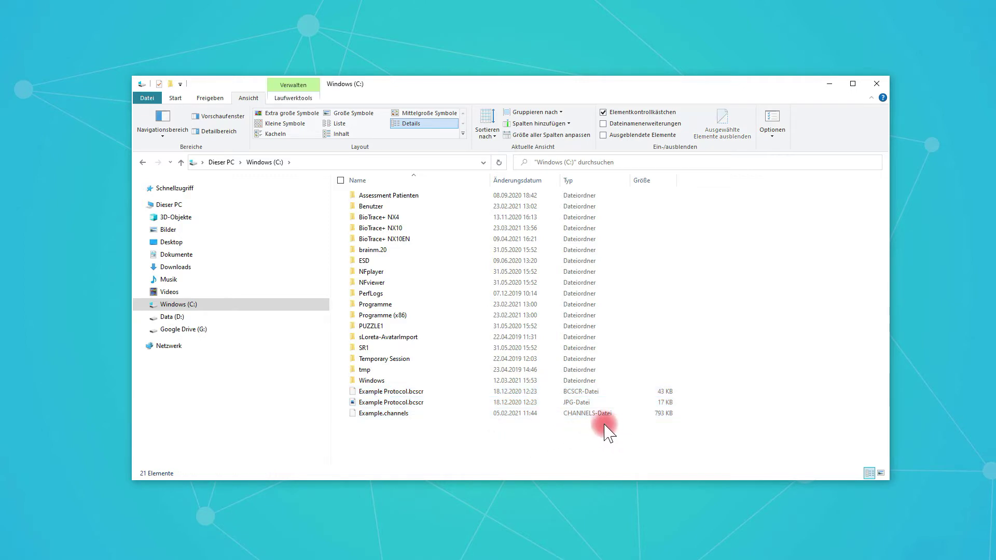
- Examine the Example.channels file and the pair of Example Protocol files by highlighting each group in turn
{"action": "left_click", "coordinate": [389, 417]}
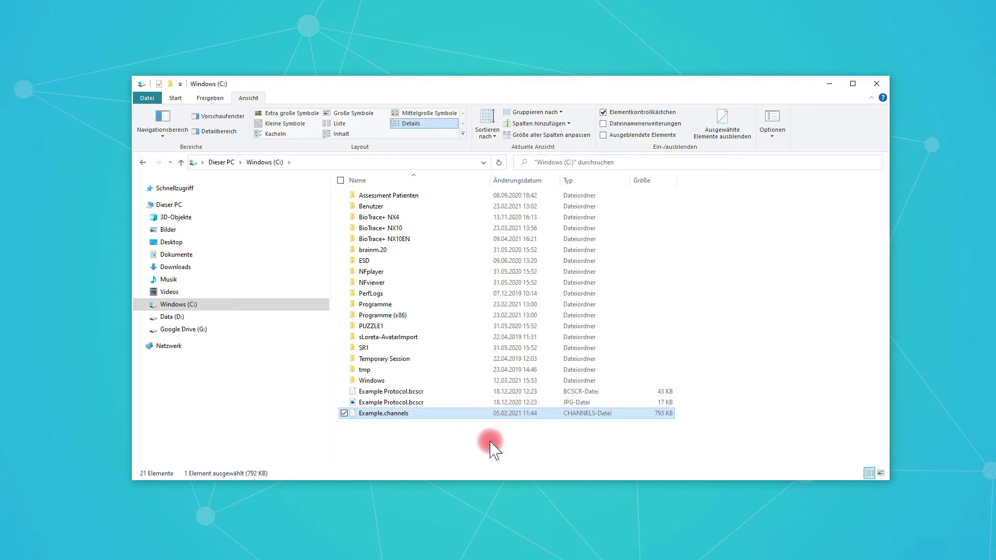
{"action": "left_click", "coordinate": [431, 440]}
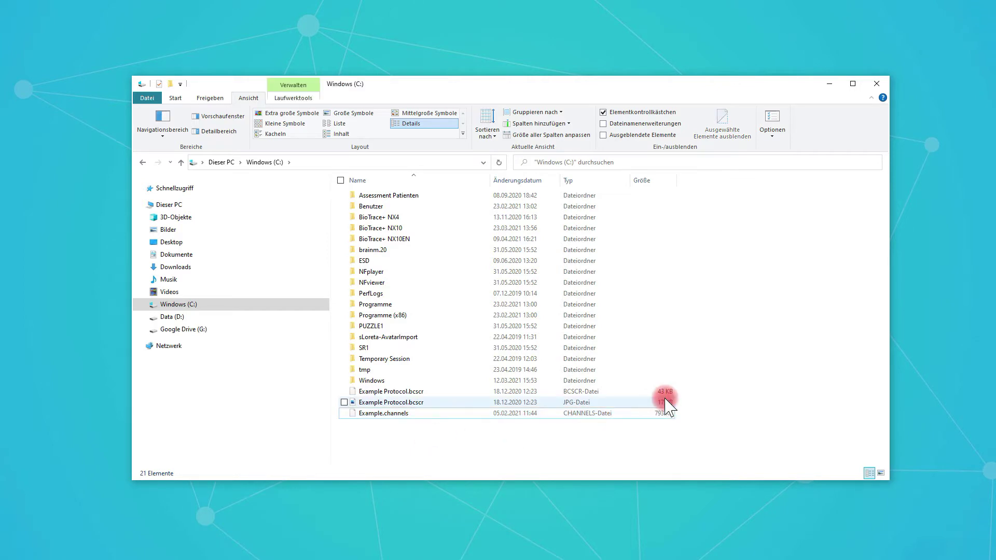
{"action": "left_click_drag", "start_coordinate": [680, 396], "coordinate": [663, 406]}
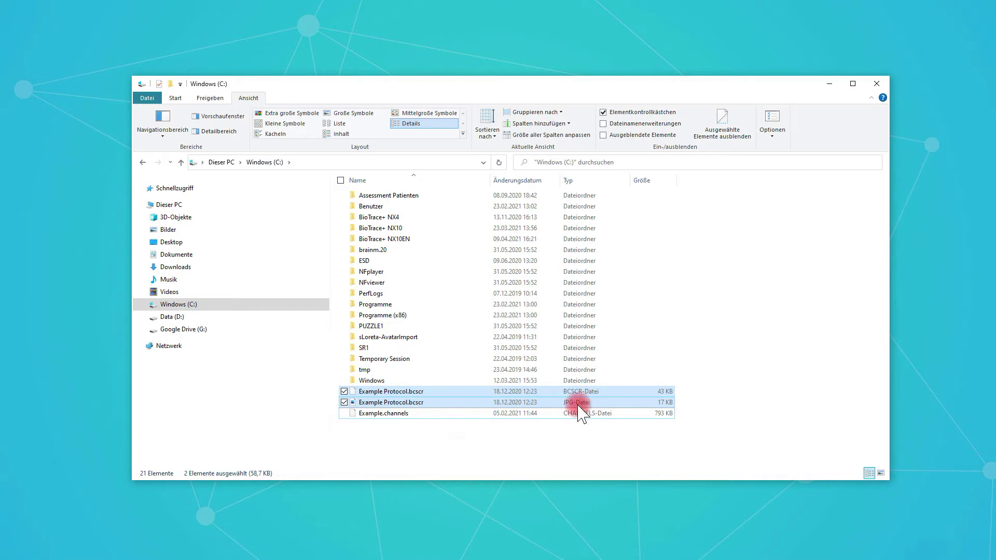
{"action": "left_click", "coordinate": [764, 402]}
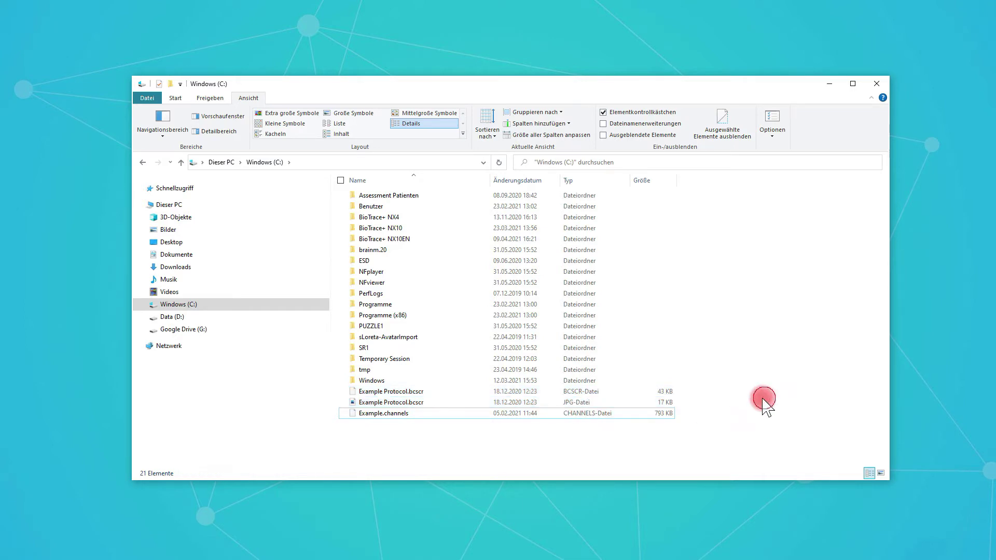
- View the Example Protocol JPG image, close it, and compare the image with its matching BCSCR file in the list
{"action": "double_click", "coordinate": [413, 404]}
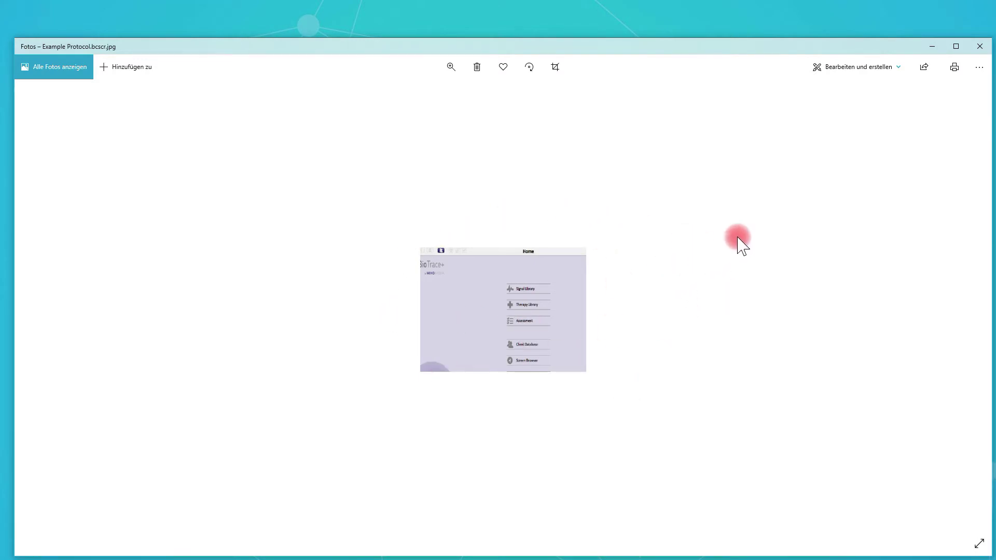
{"action": "left_click", "coordinate": [978, 47]}
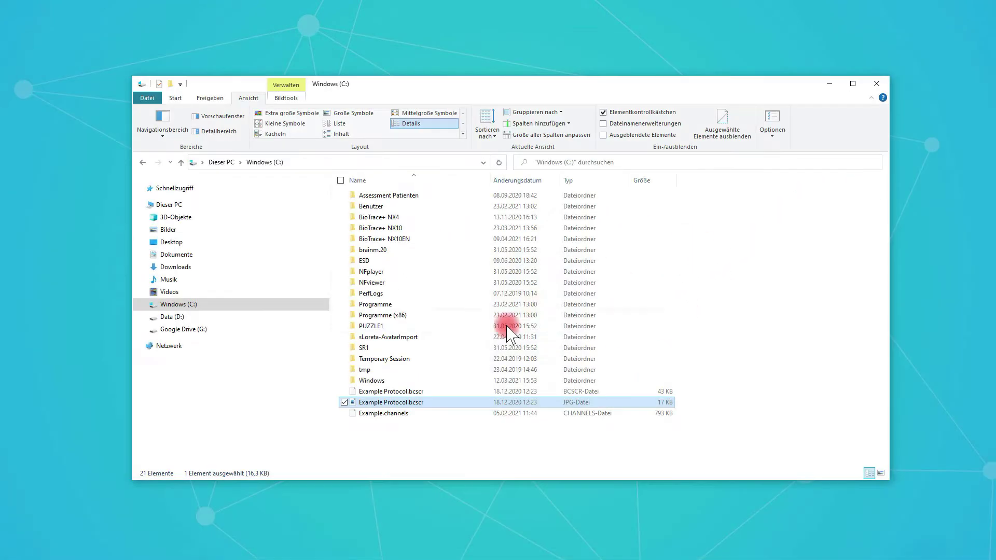
{"action": "left_click", "coordinate": [363, 391]}
{"action": "left_click", "coordinate": [391, 402]}
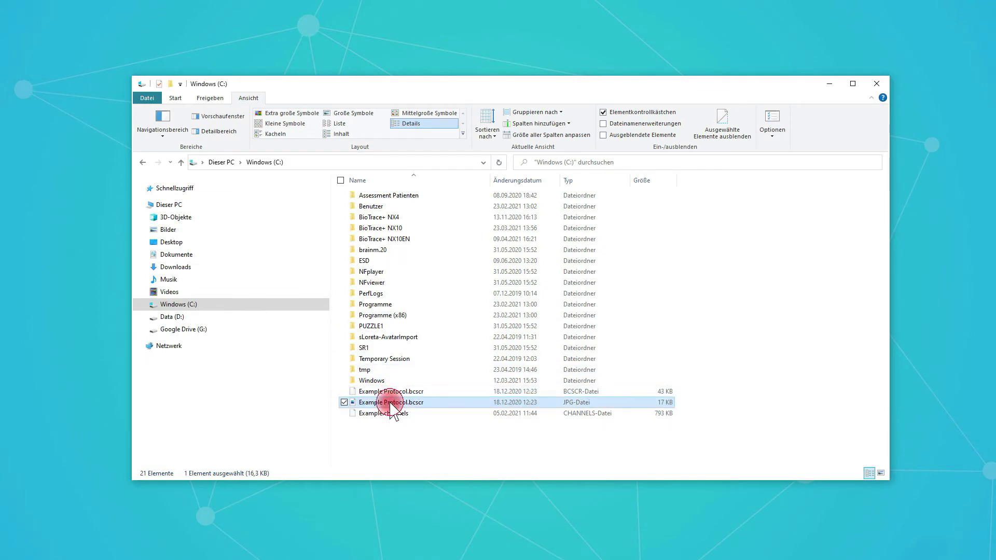
{"action": "left_click", "coordinate": [722, 408]}
{"action": "left_click_drag", "start_coordinate": [702, 389], "coordinate": [652, 406]}
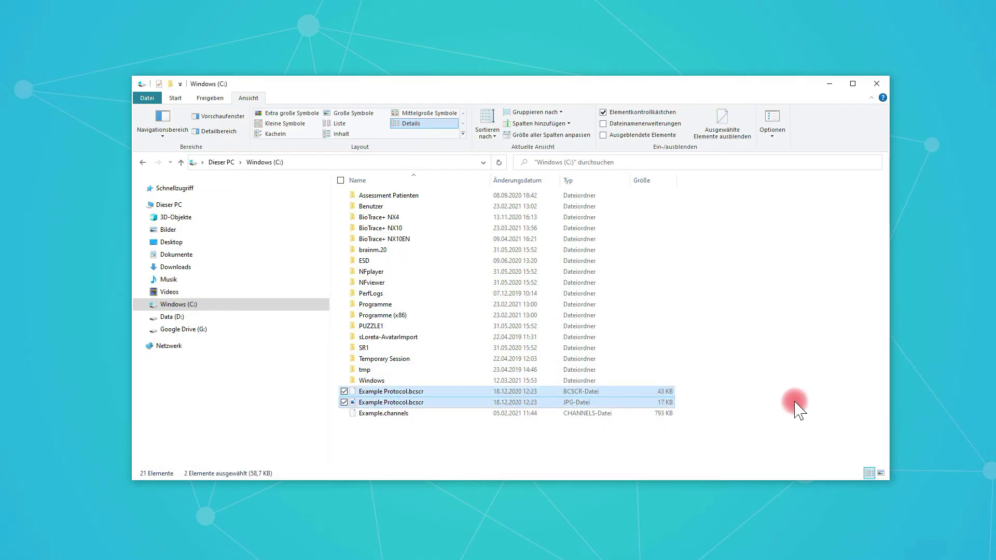
{"action": "left_click", "coordinate": [430, 452]}
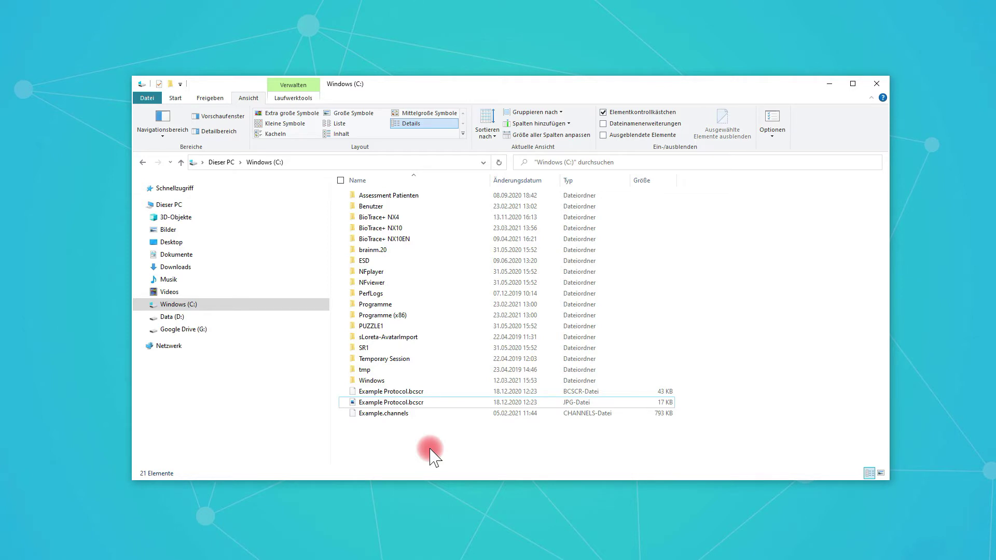
{"action": "left_click", "coordinate": [345, 392]}
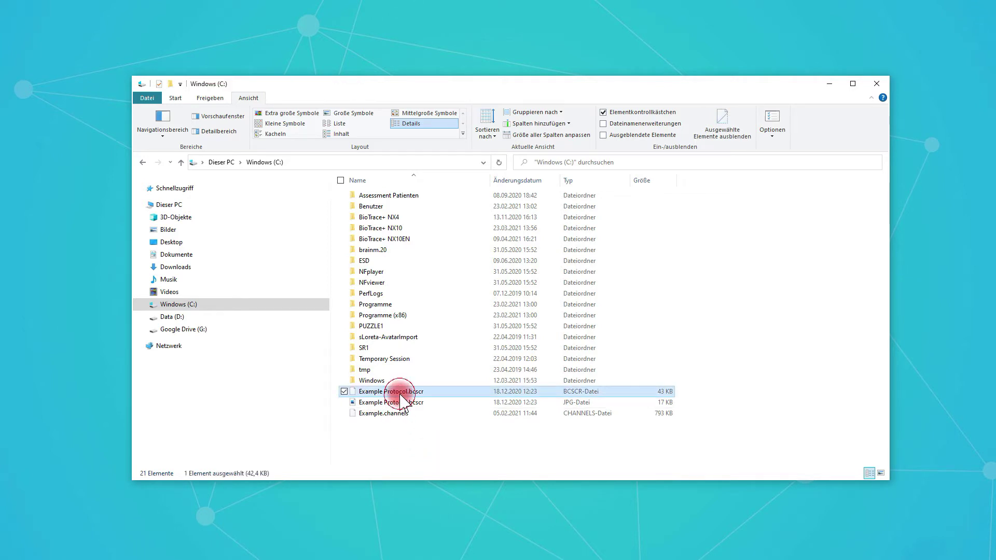
{"action": "left_click_drag", "start_coordinate": [690, 395], "coordinate": [660, 407]}
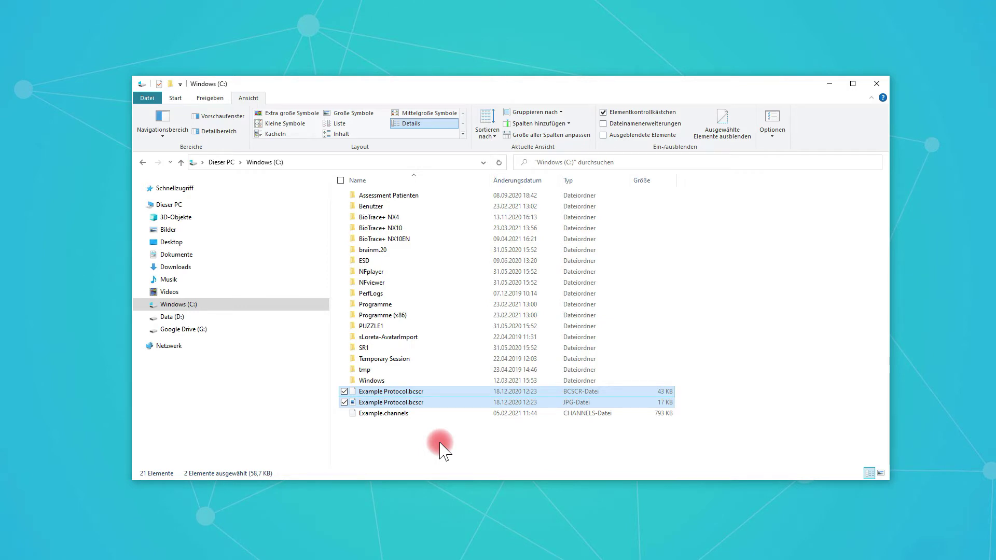
{"action": "left_click", "coordinate": [419, 442]}
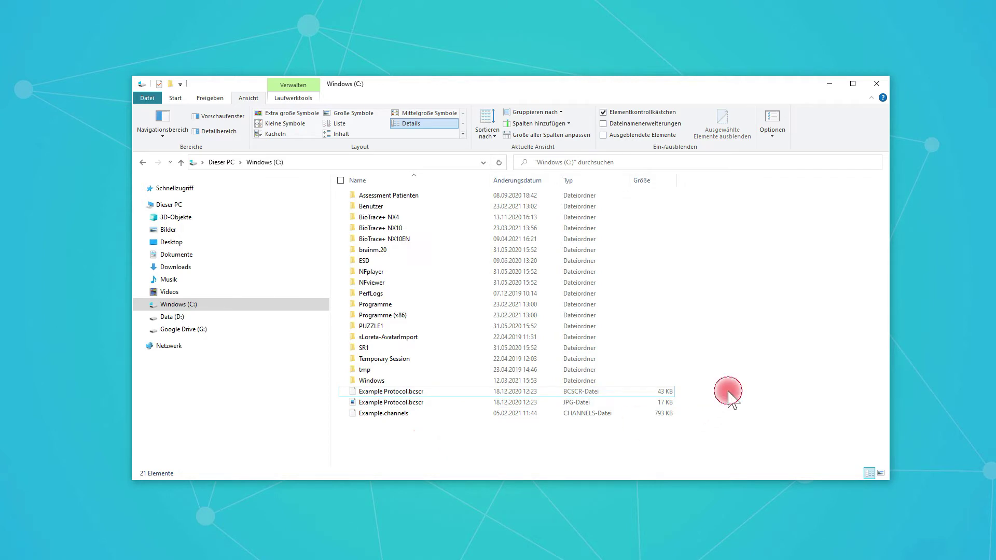
- Copy the Example.channels file from the Windows (C:) drive
{"action": "left_click", "coordinate": [422, 414]}
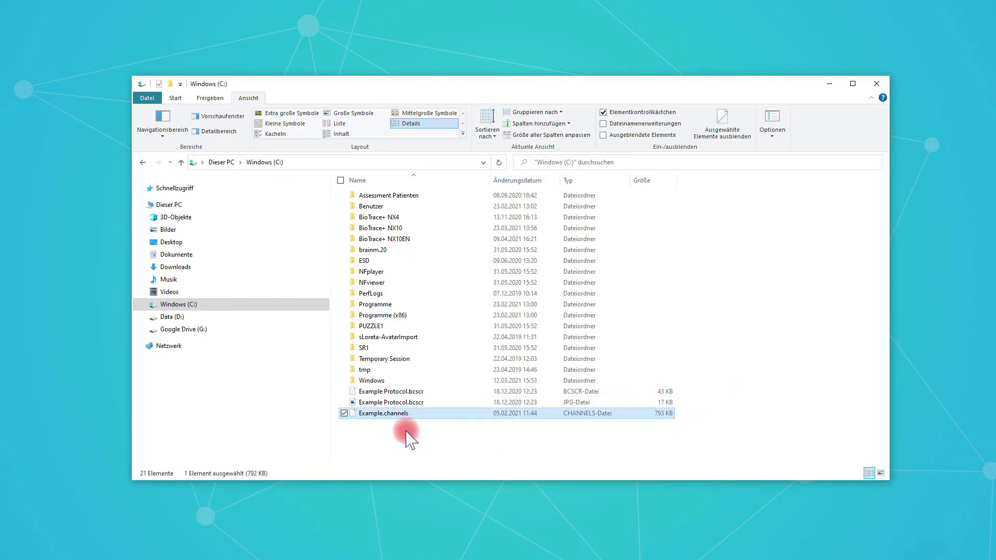
{"action": "right_click", "coordinate": [399, 415]}
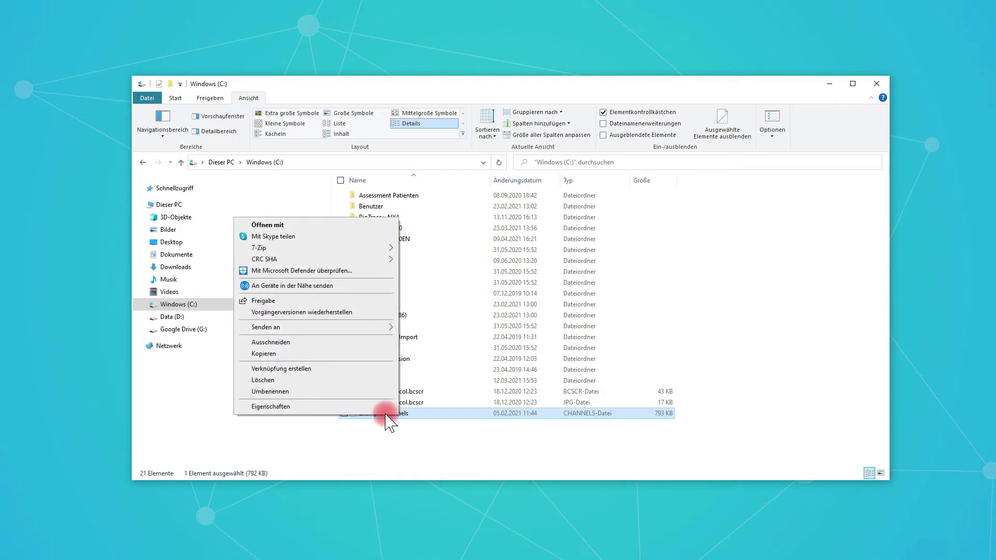
{"action": "left_click", "coordinate": [278, 354]}
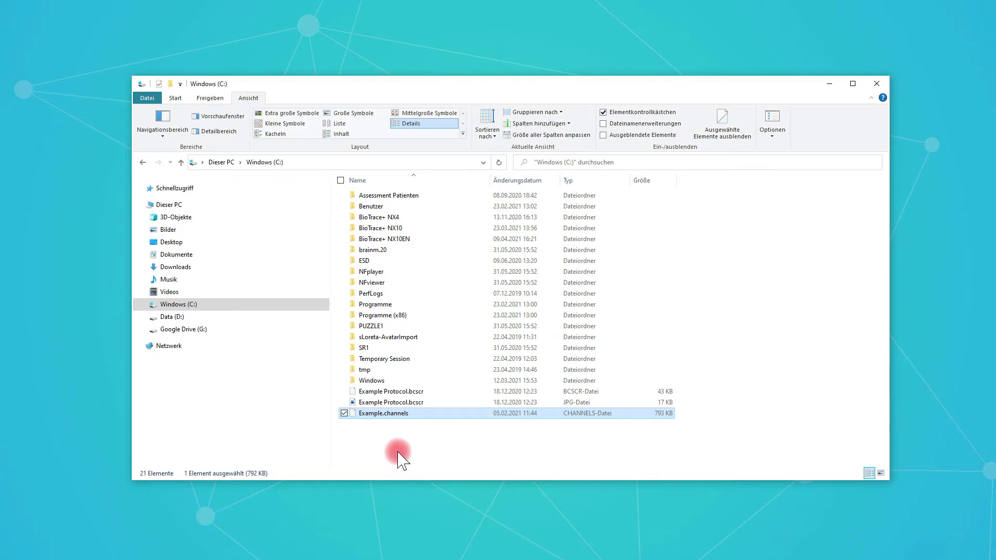
{"action": "left_click", "coordinate": [444, 453]}
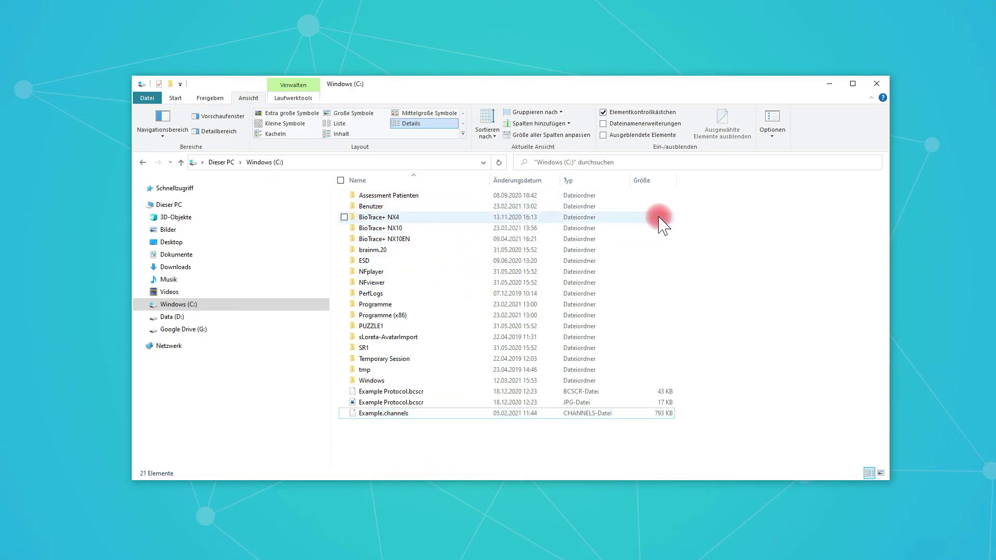
- Navigate from Dieser PC through the Windows (C:) drive and the BioTrace+ NX10EN folder into its Channels folder
{"action": "left_click", "coordinate": [220, 162]}
{"action": "left_click", "coordinate": [469, 358]}
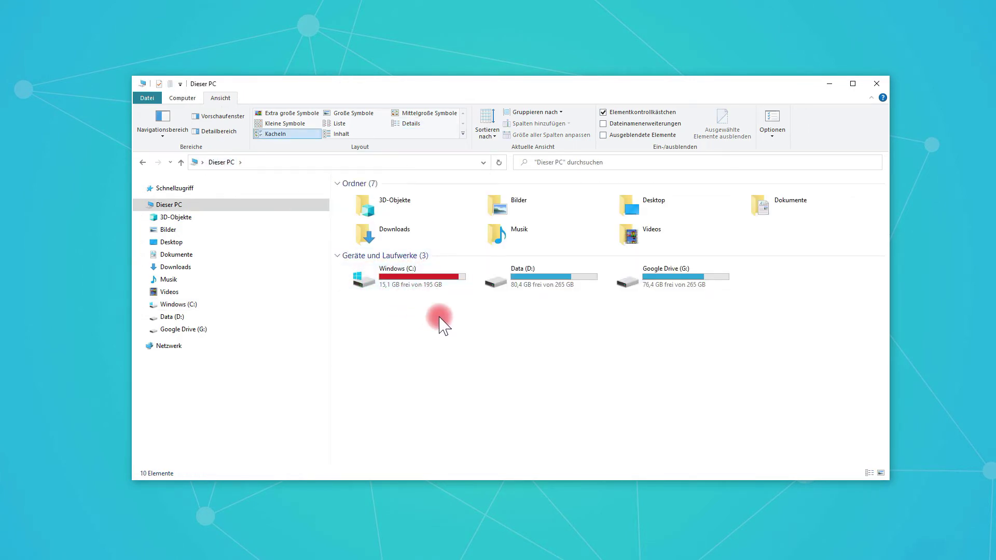
{"action": "double_click", "coordinate": [405, 283]}
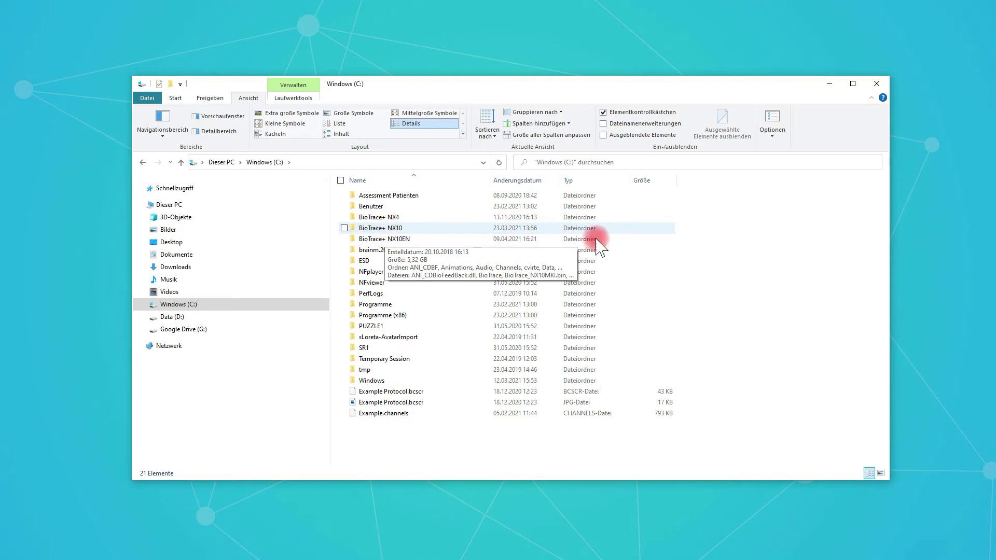
{"action": "left_click", "coordinate": [469, 217]}
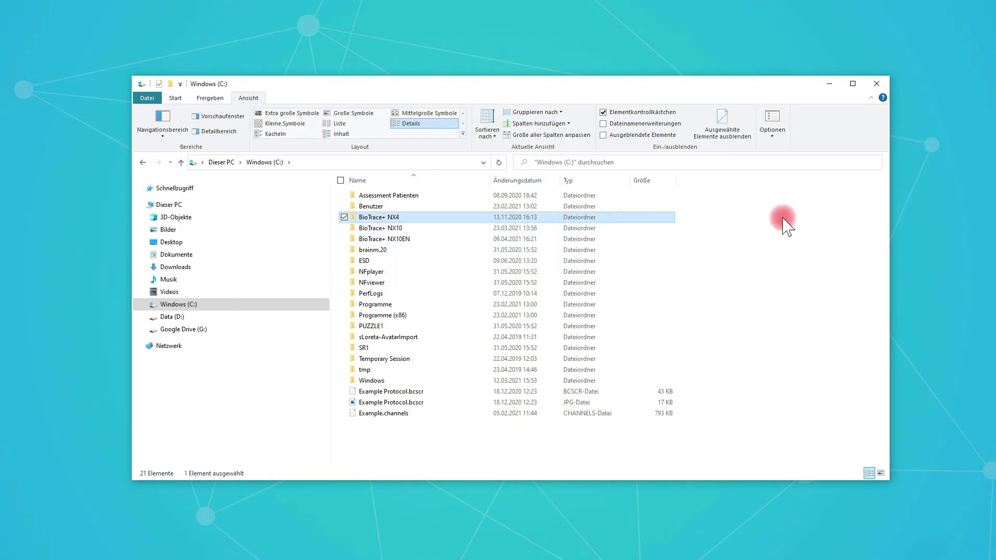
{"action": "left_click", "coordinate": [424, 228]}
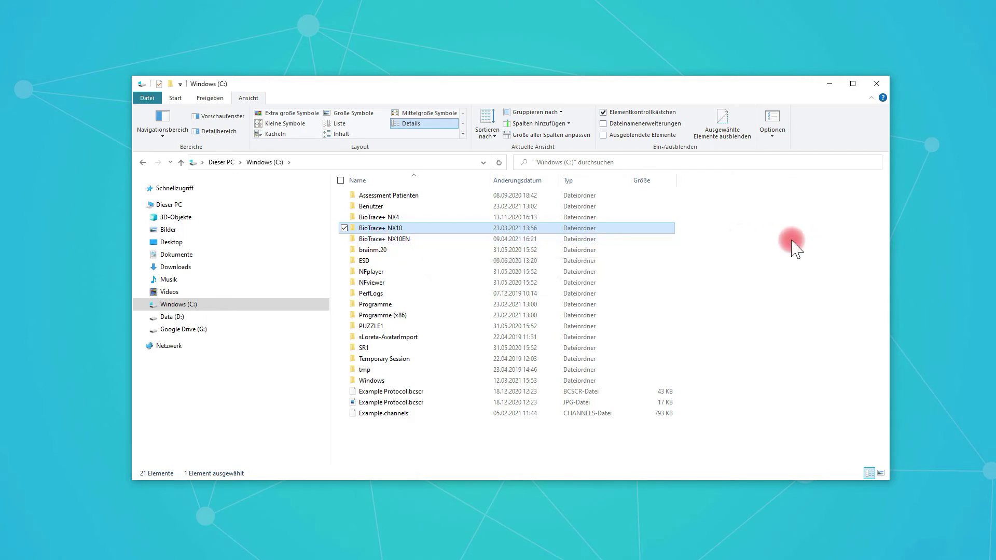
{"action": "double_click", "coordinate": [407, 239]}
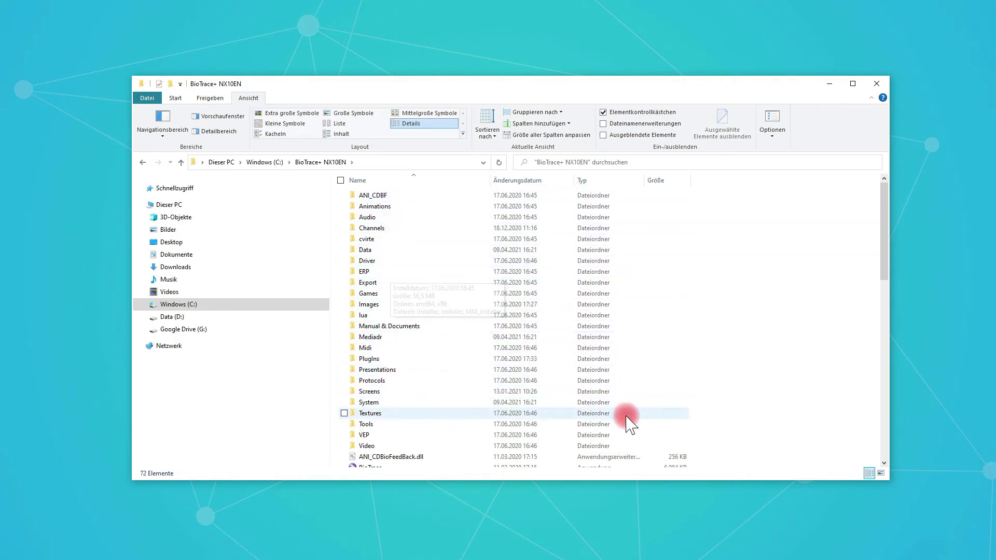
{"action": "left_click", "coordinate": [399, 232]}
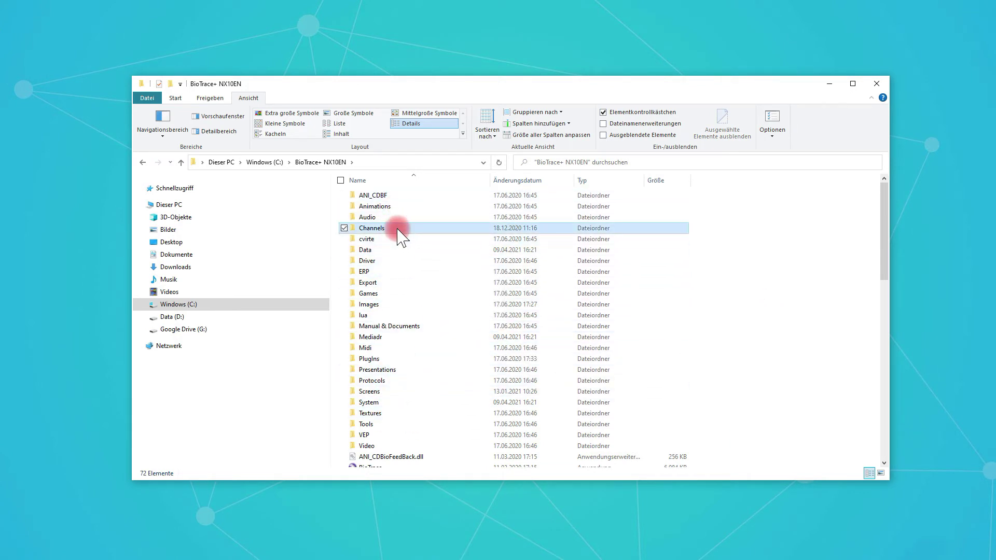
{"action": "double_click", "coordinate": [382, 230]}
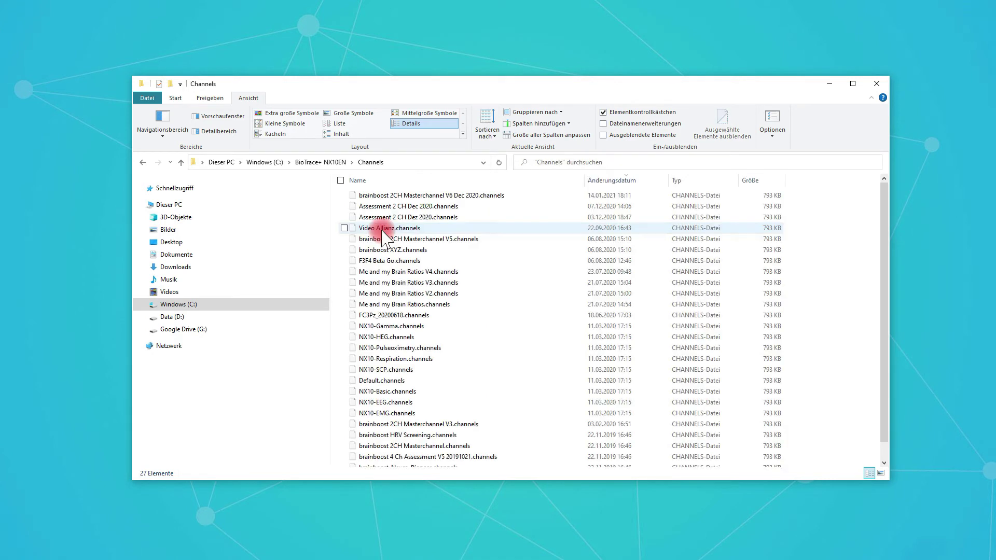
- Look through the existing channel files and make the Explorer window taller so the whole list fits
{"action": "scroll", "coordinate": [592, 284], "scroll_direction": "down", "scroll_amount": 1}
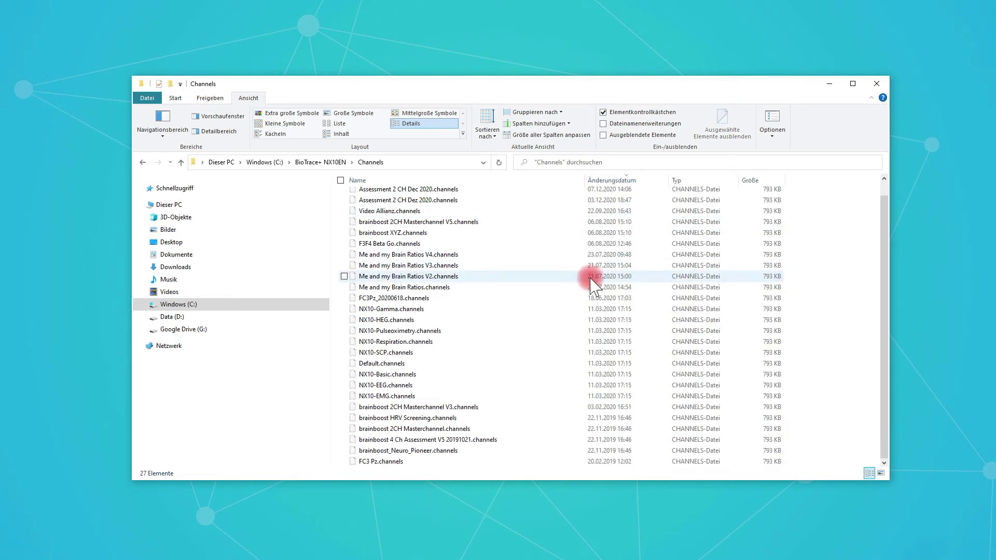
{"action": "left_click", "coordinate": [397, 310]}
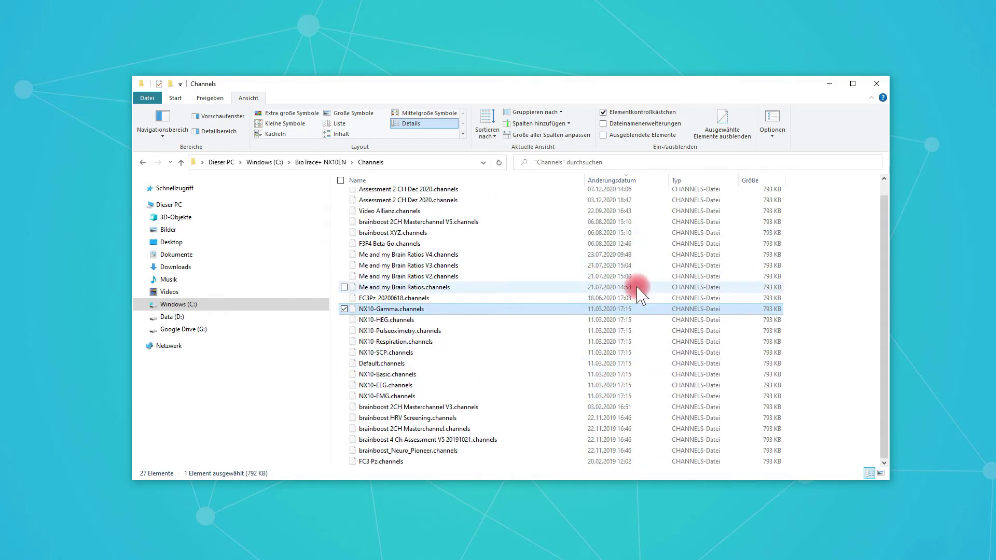
{"action": "scroll", "coordinate": [539, 410], "scroll_direction": "up", "scroll_amount": 1}
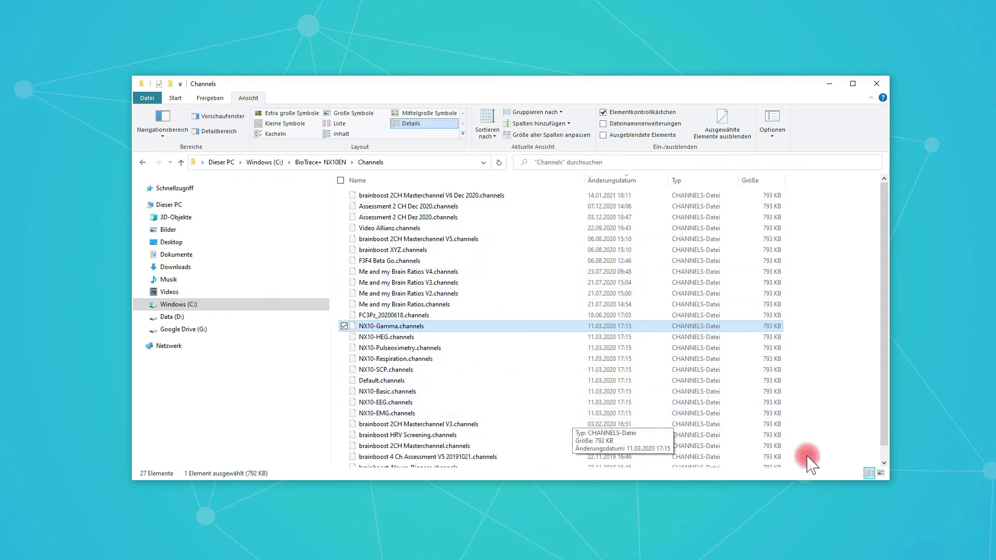
{"action": "left_click_drag", "start_coordinate": [796, 481], "coordinate": [733, 526]}
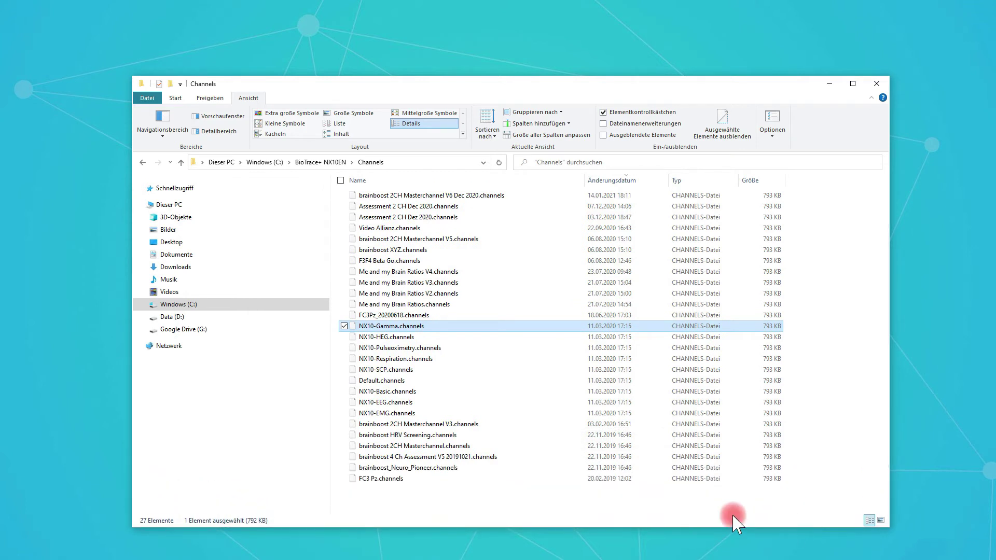
- Paste the copied Example.channels file into the Channels folder
{"action": "left_click", "coordinate": [417, 511]}
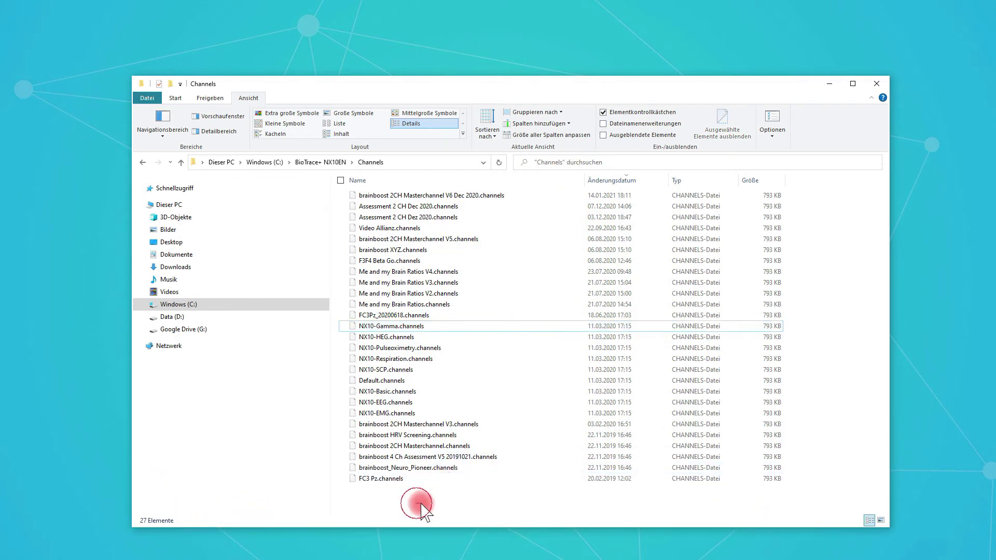
{"action": "right_click", "coordinate": [422, 505]}
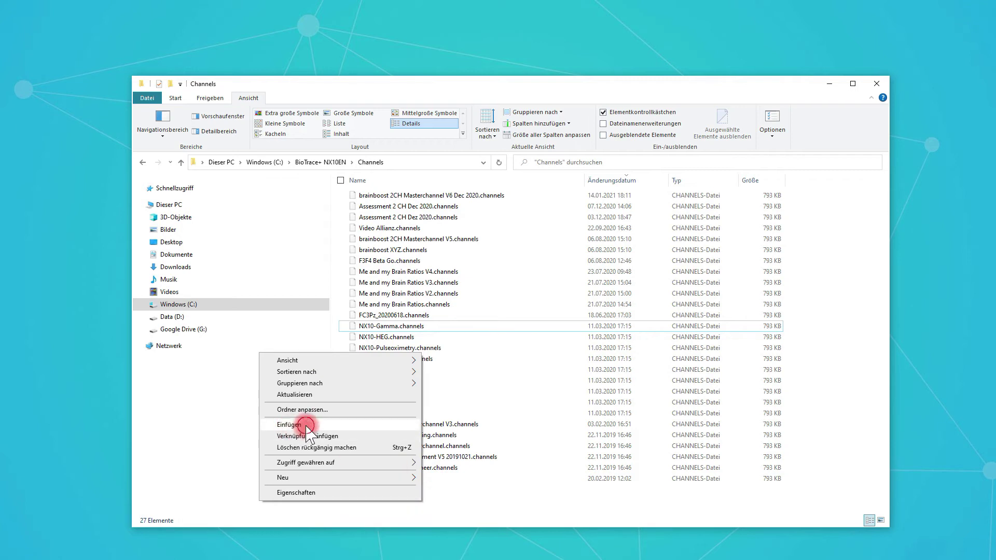
{"action": "left_click", "coordinate": [290, 425]}
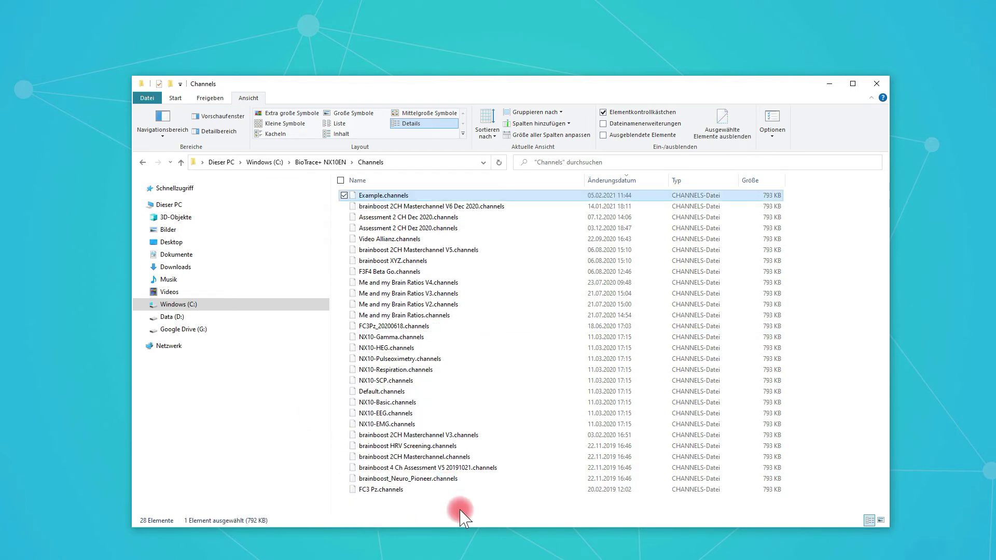
{"action": "left_click", "coordinate": [462, 511]}
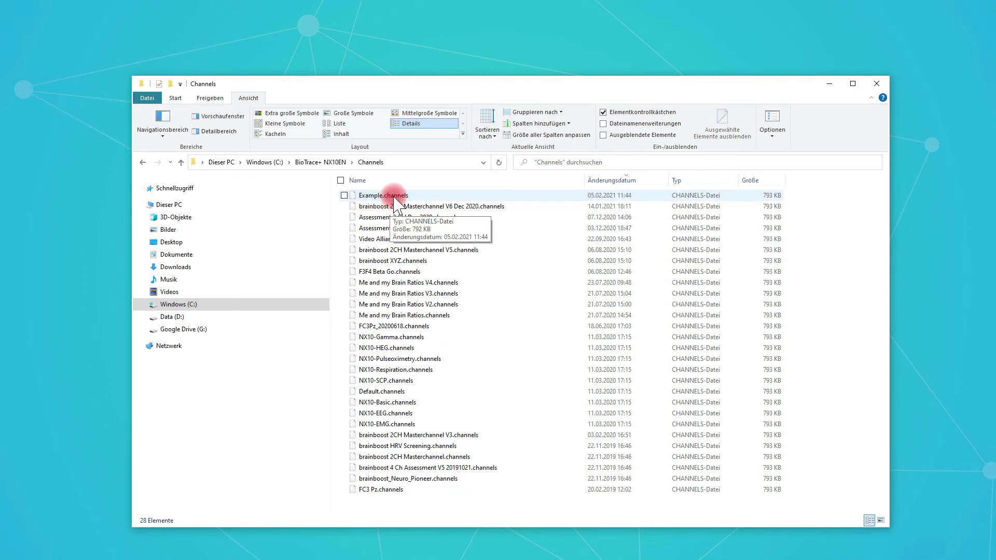
- Copy both Example Protocol.bcscr files, the BCSCR screen file and its JPG preview, from the Windows (C:) drive
{"action": "left_click", "coordinate": [283, 162]}
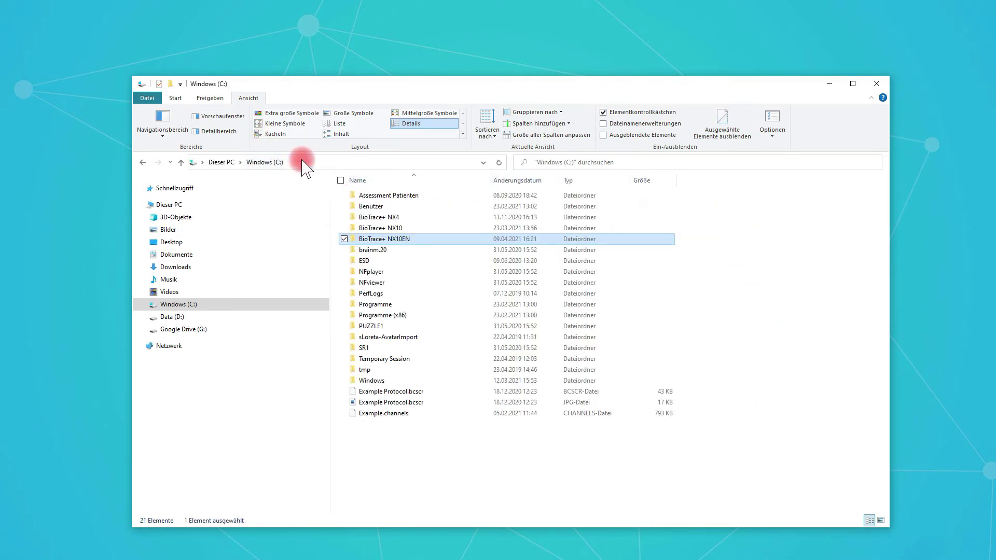
{"action": "left_click", "coordinate": [407, 414]}
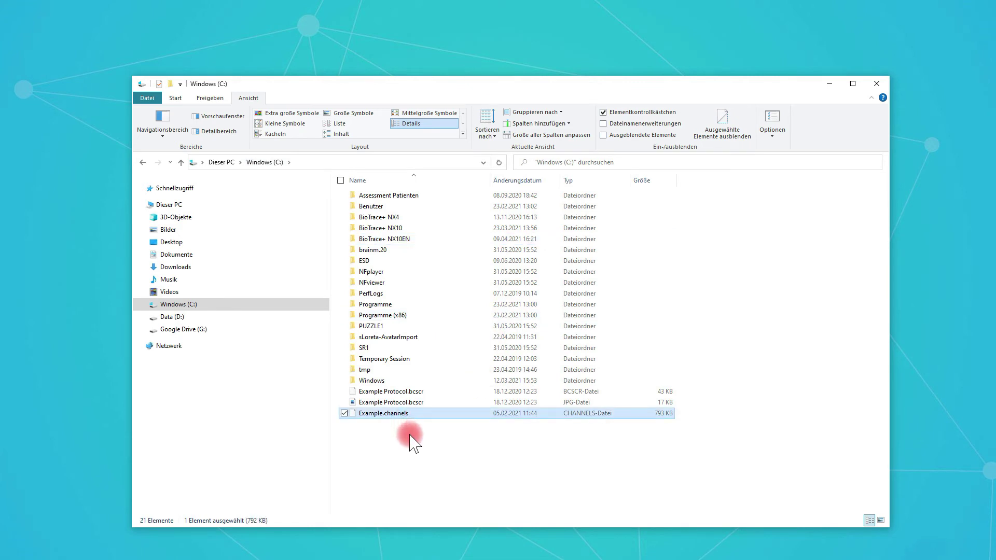
{"action": "left_click", "coordinate": [413, 393]}
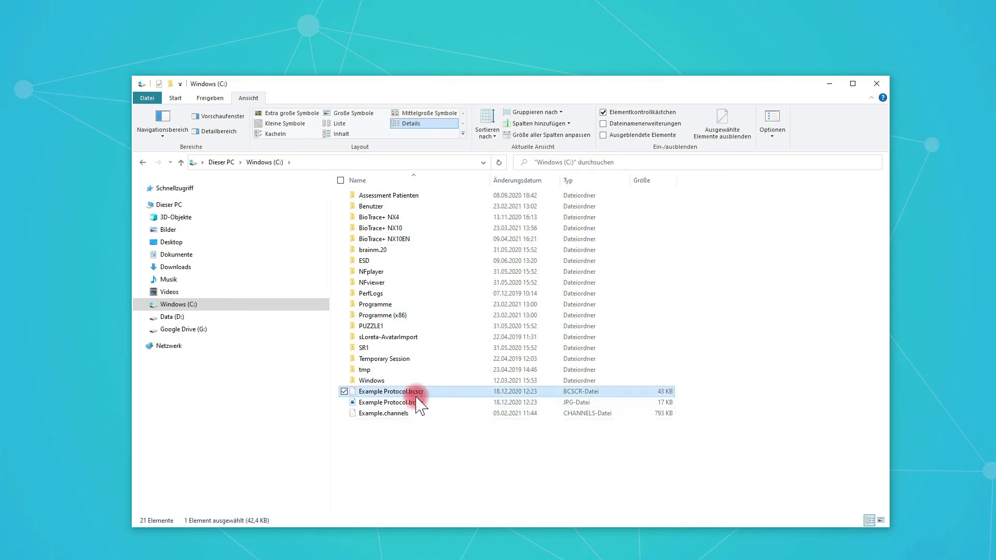
{"action": "left_click", "coordinate": [417, 403], "text": "ctrl"}
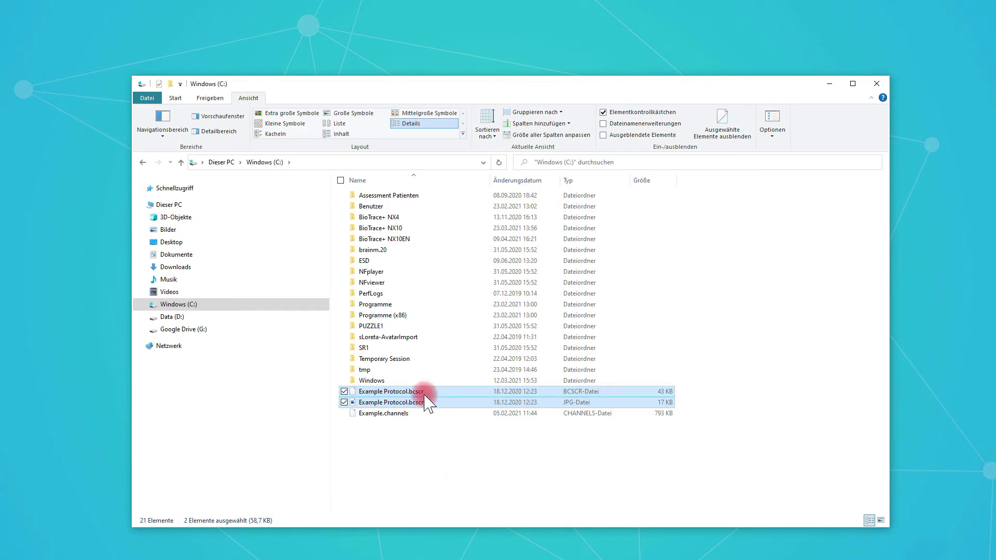
{"action": "right_click", "coordinate": [414, 403]}
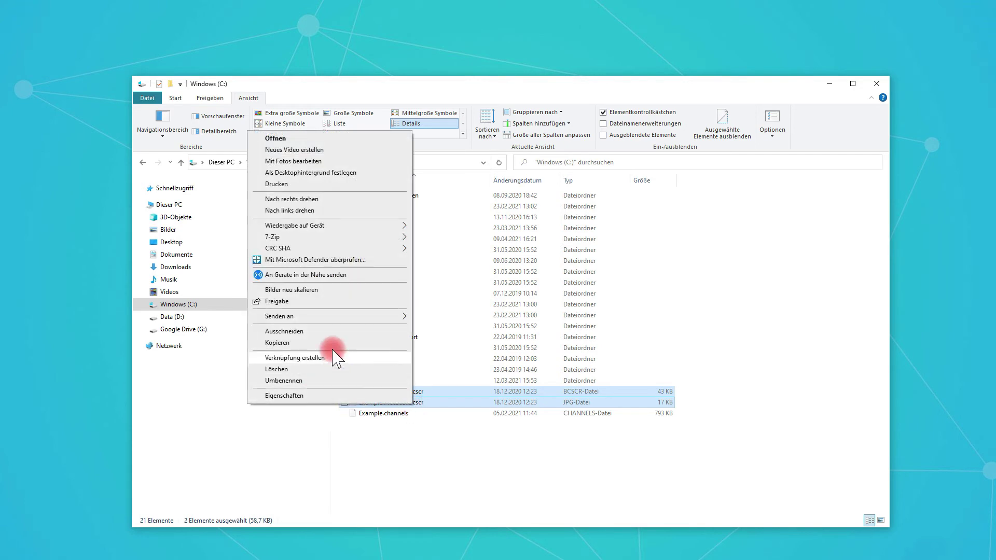
{"action": "left_click", "coordinate": [322, 340]}
{"action": "left_click", "coordinate": [412, 446]}
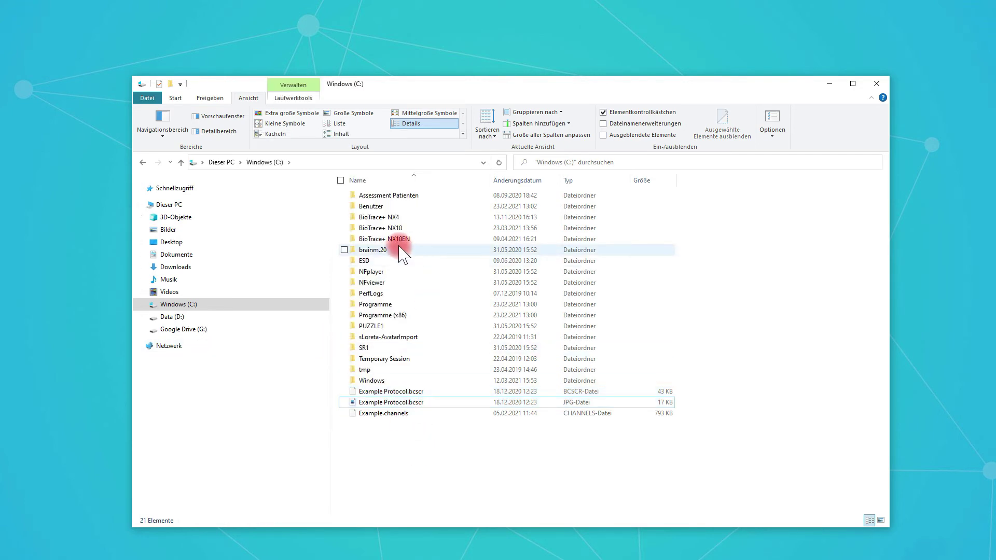
- Open the Screens folder inside the BioTrace+ NX10EN folder and select its MyScreens subfolder
{"action": "double_click", "coordinate": [400, 240]}
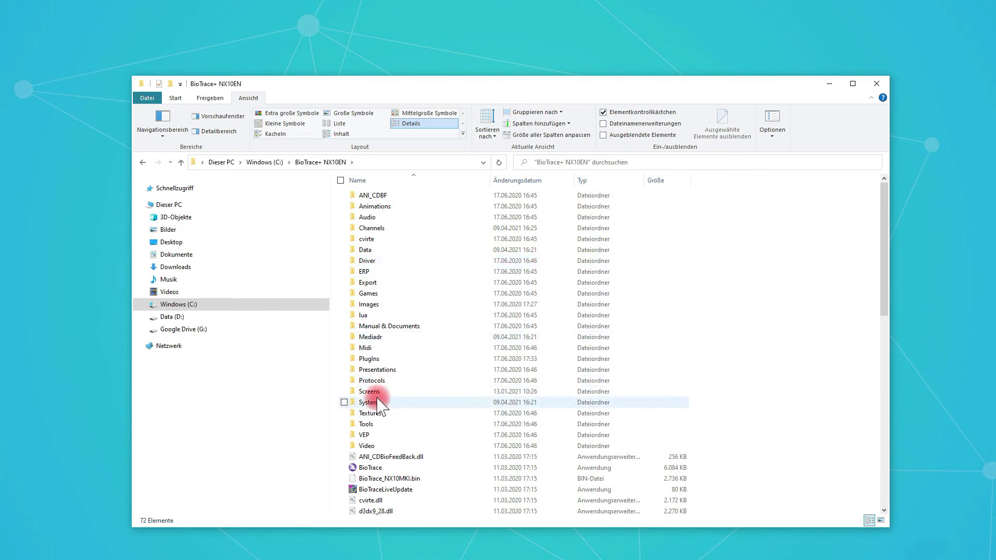
{"action": "left_click", "coordinate": [403, 392]}
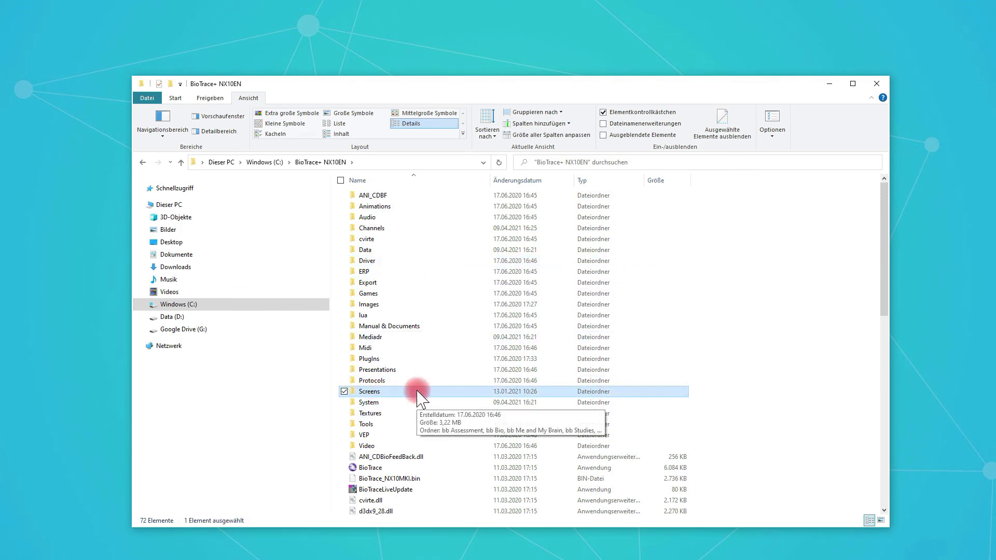
{"action": "double_click", "coordinate": [363, 393]}
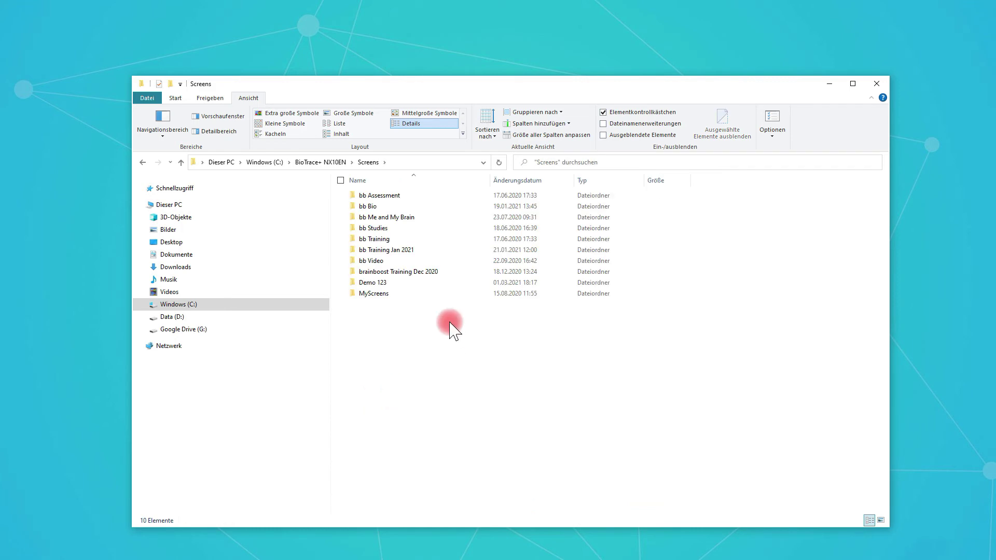
{"action": "left_click", "coordinate": [416, 292]}
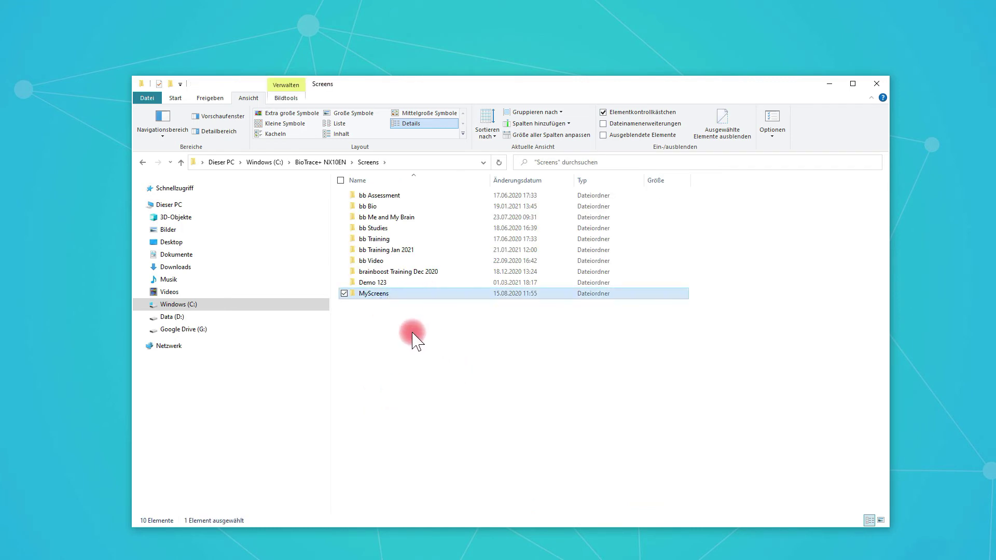
- Create a new folder named "abc demonstration folder" inside the Screens folder
{"action": "left_click", "coordinate": [410, 362]}
{"action": "right_click", "coordinate": [393, 358]}
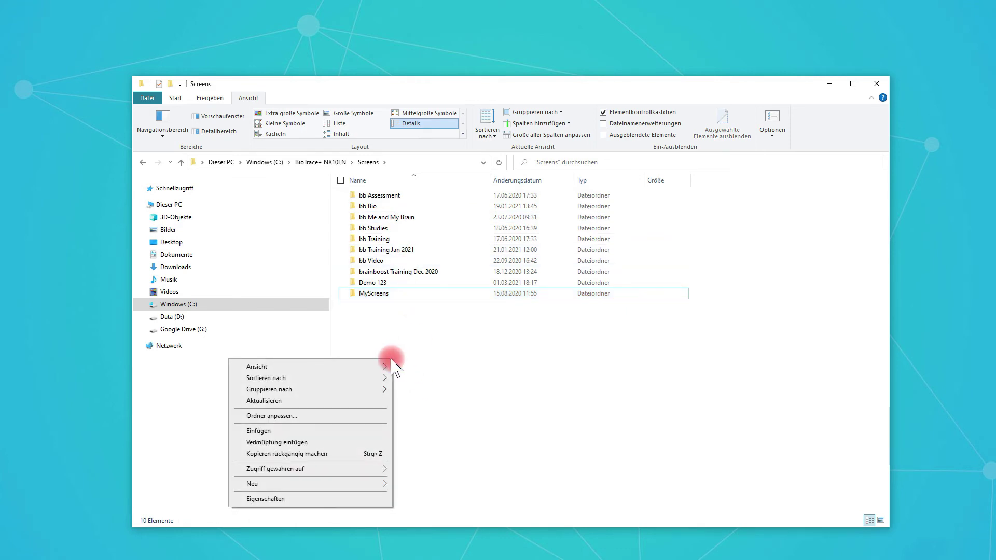
{"action": "mouse_move", "coordinate": [306, 484]}
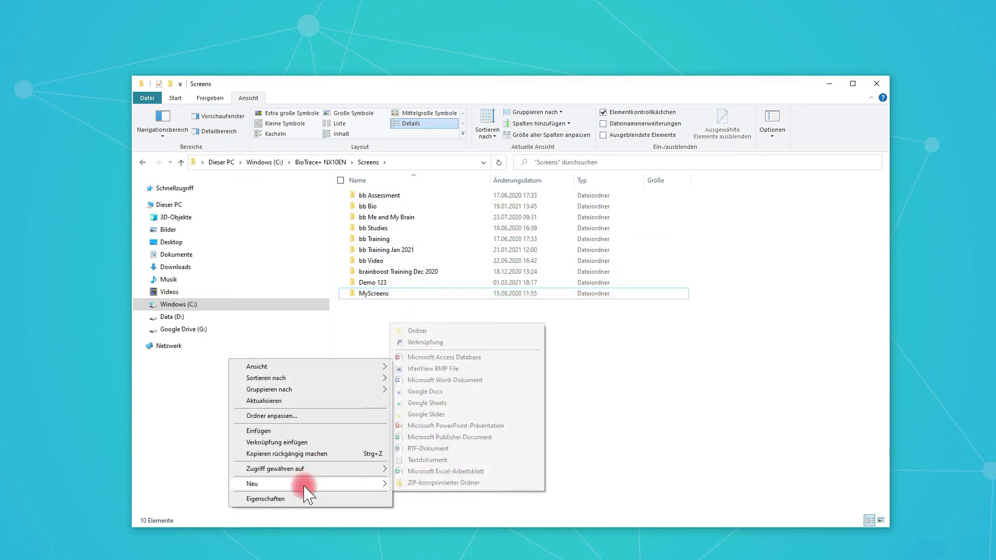
{"action": "left_click", "coordinate": [431, 332]}
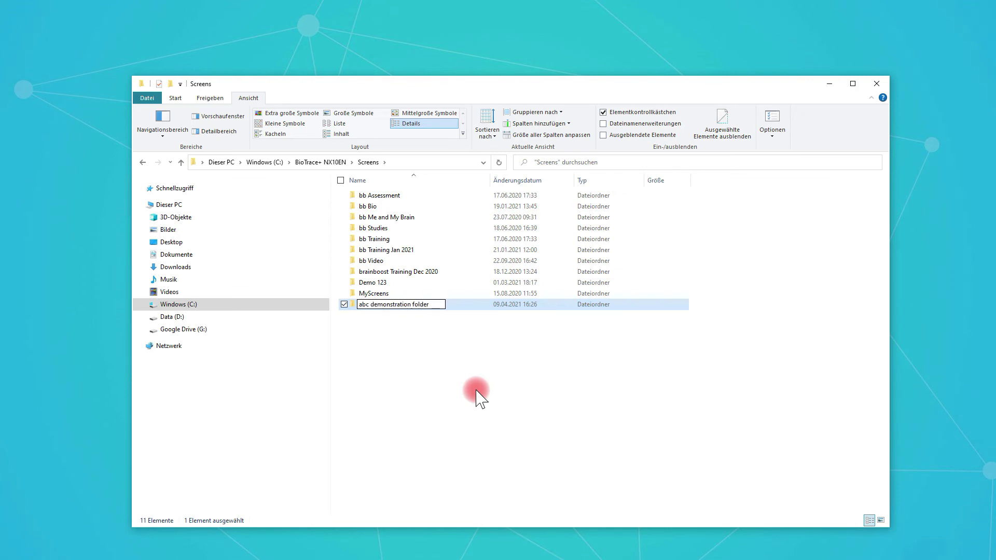
{"action": "key", "text": "Return"}
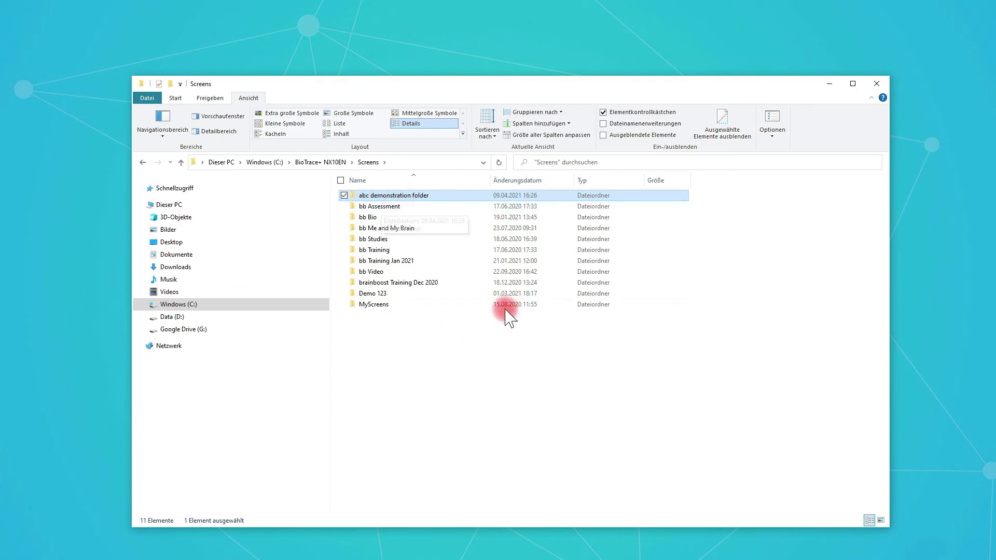
- Paste the two copied Example Protocol.bcscr files into the abc demonstration folder
{"action": "double_click", "coordinate": [408, 196]}
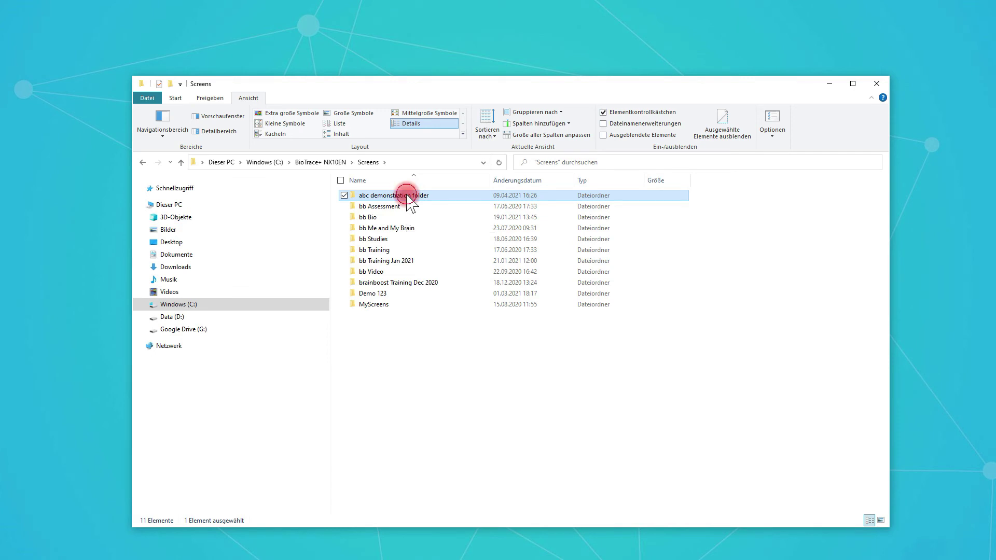
{"action": "right_click", "coordinate": [499, 345]}
{"action": "left_click", "coordinate": [391, 417]}
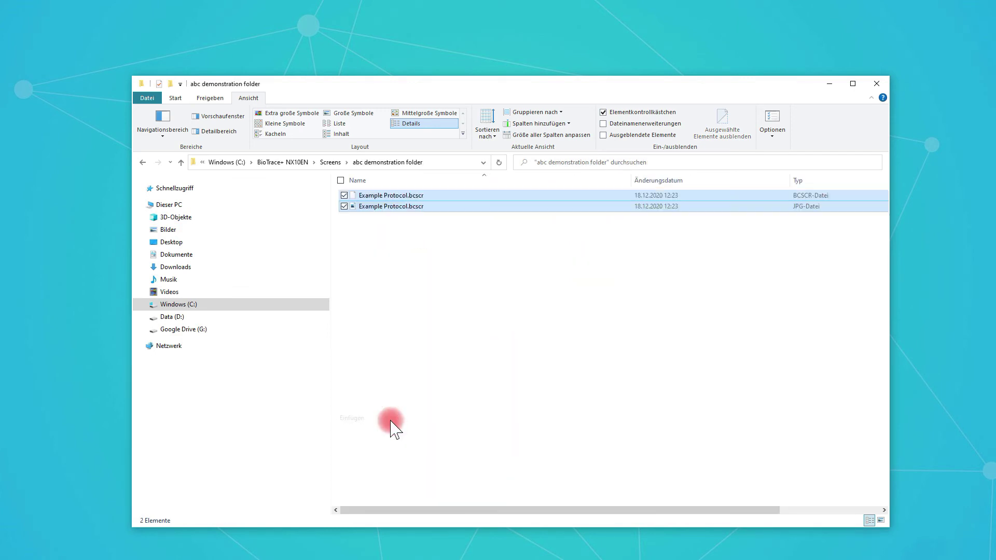
{"action": "left_click", "coordinate": [428, 236]}
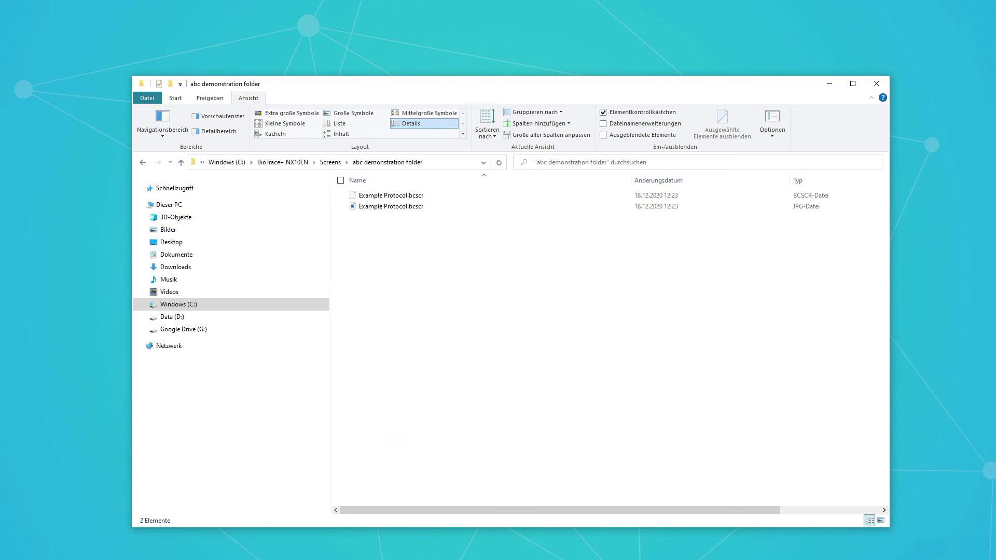
- Switch between BioTrace+ and Explorer to compare the My Screens list in the screen browser with the subfolders of the Screens folder
{"action": "left_click_drag", "start_coordinate": [608, 349], "coordinate": [516, 1]}
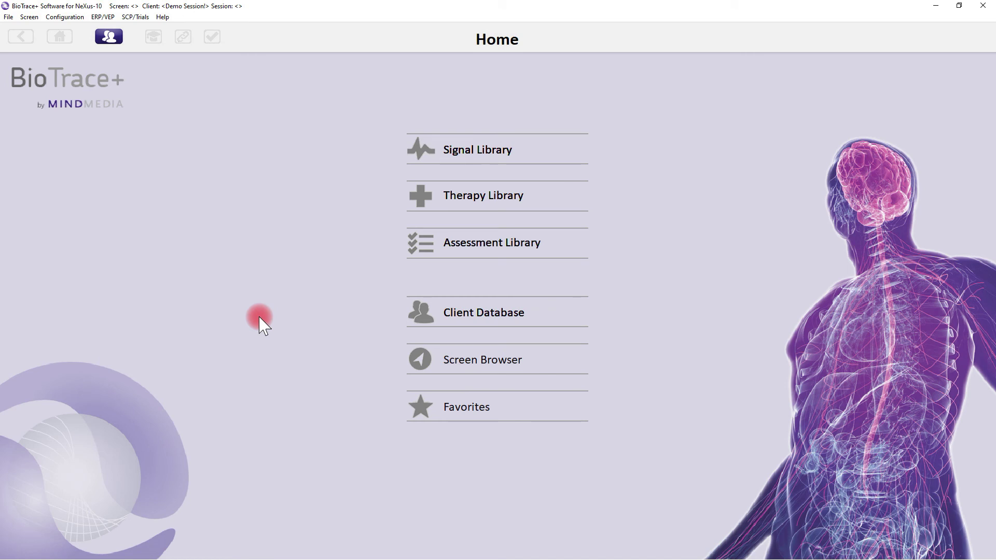
{"action": "left_click", "coordinate": [480, 369]}
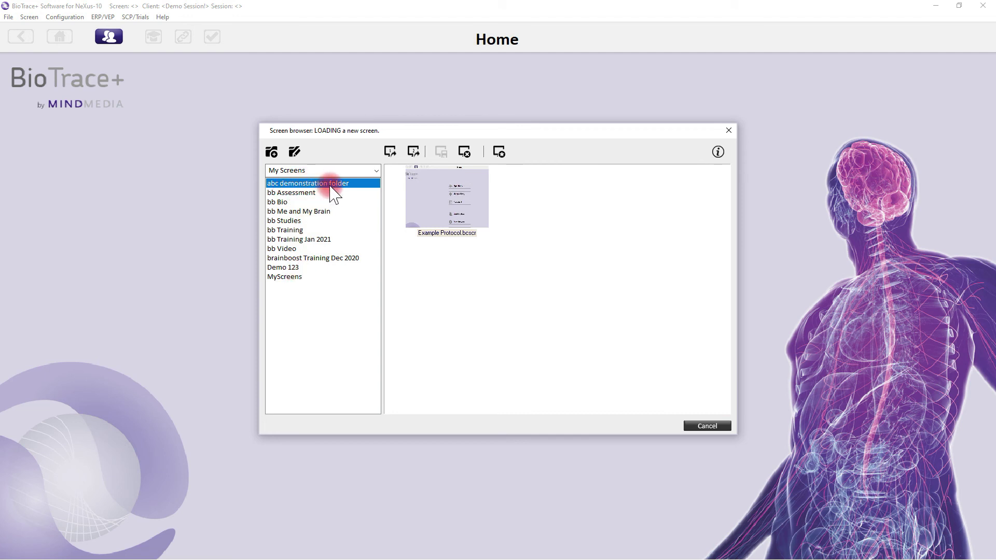
{"action": "left_click", "coordinate": [728, 130]}
{"action": "left_click", "coordinate": [935, 7]}
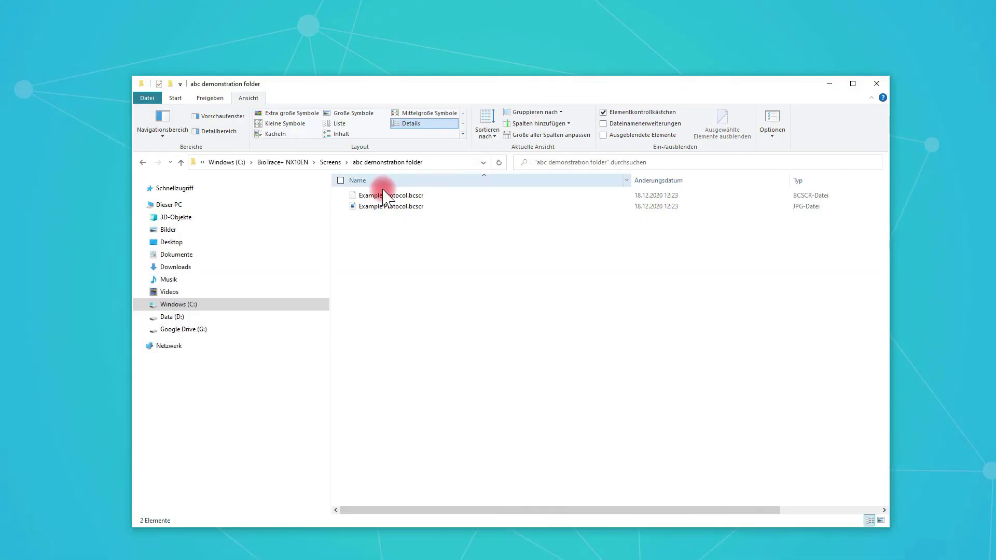
{"action": "left_click", "coordinate": [330, 163]}
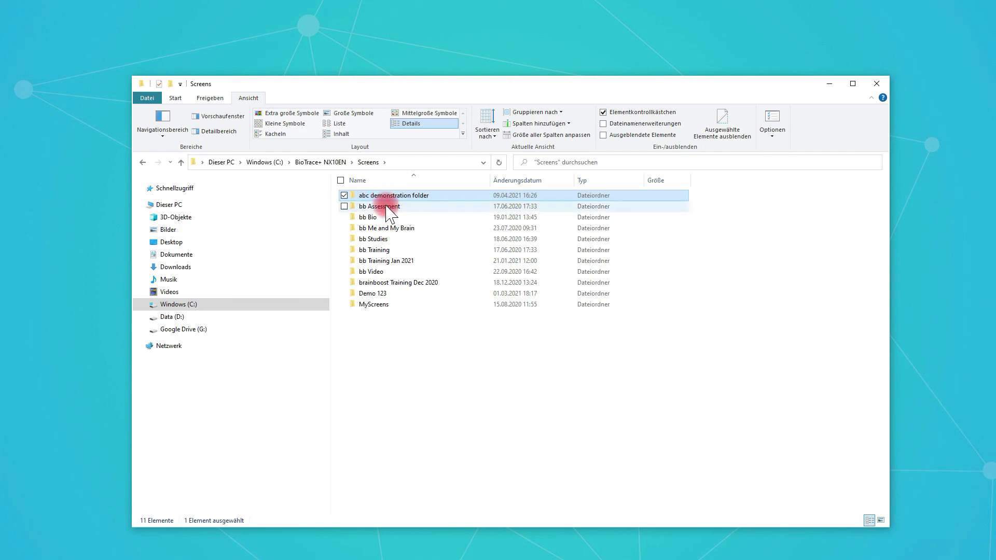
{"action": "left_click", "coordinate": [427, 376]}
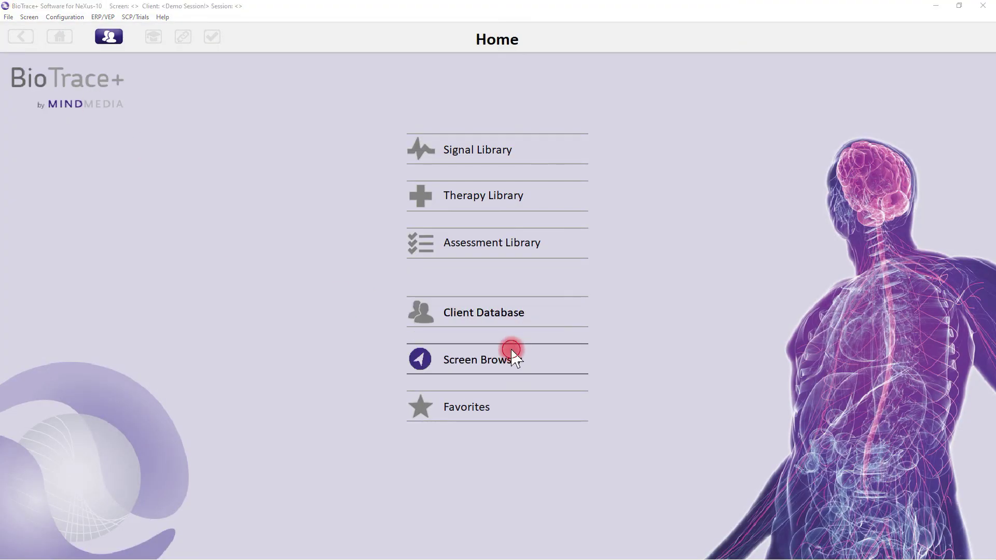
{"action": "left_click", "coordinate": [515, 357]}
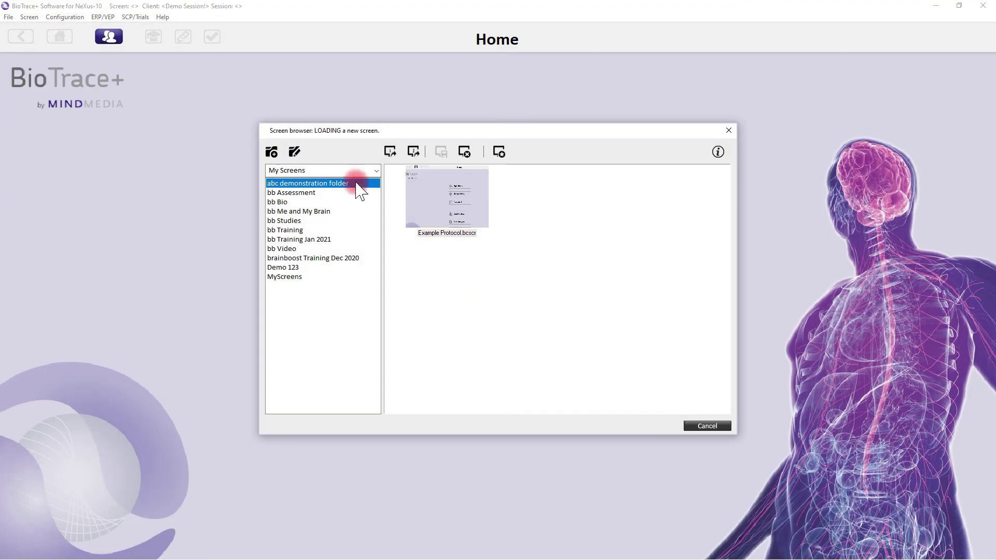
{"action": "left_click", "coordinate": [729, 130]}
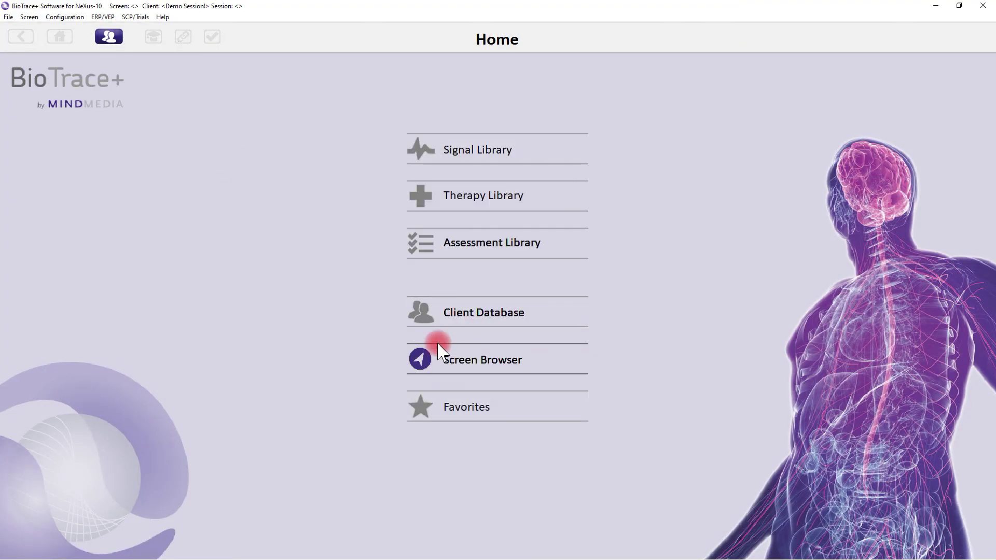
- Load the Example Protocol.bcscr screen from the abc demonstration folder with the BioTrace+ screen browser
{"action": "left_click", "coordinate": [509, 356]}
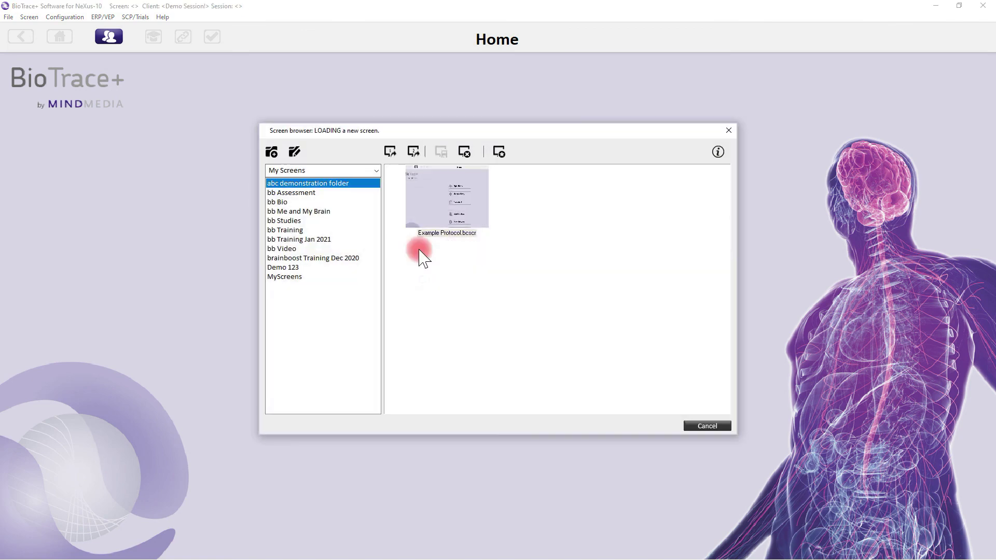
{"action": "double_click", "coordinate": [441, 206]}
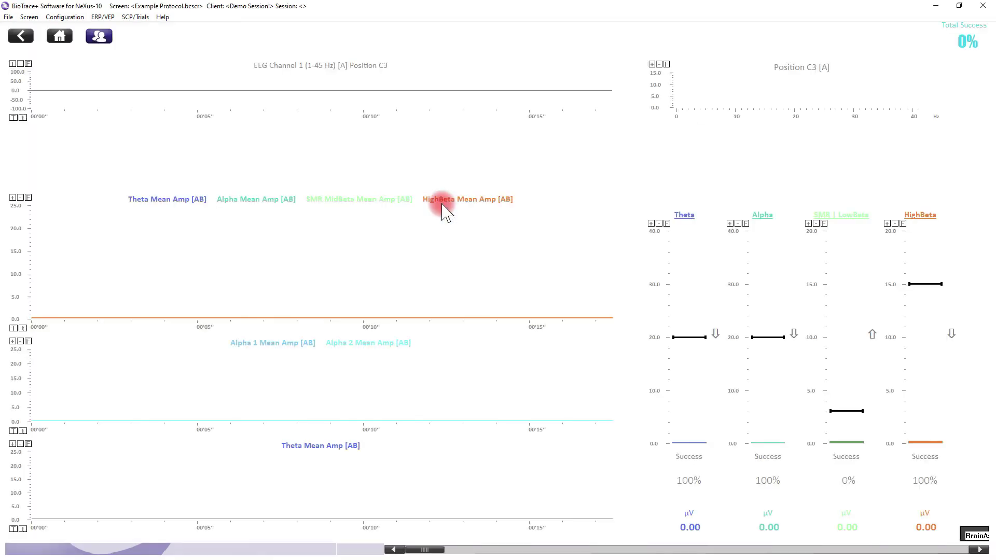